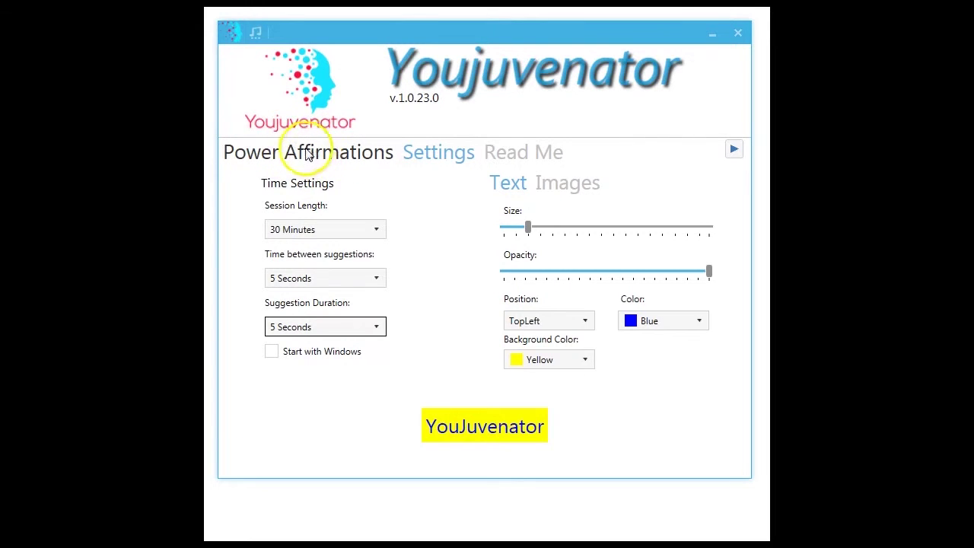
# Open Power Affirmations, tick All Categories to select every category, and clear that selection again
pyautogui.click(297, 155)
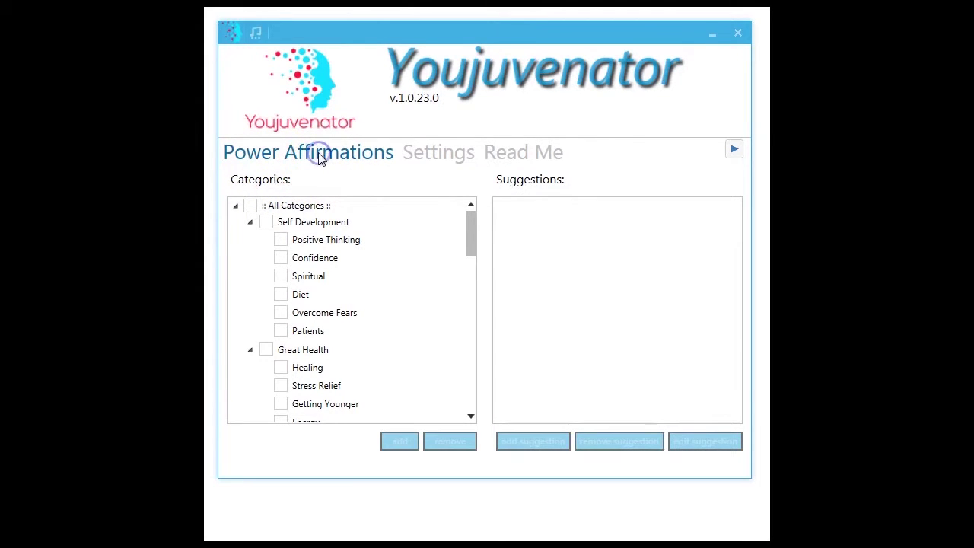
pyautogui.click(250, 205)
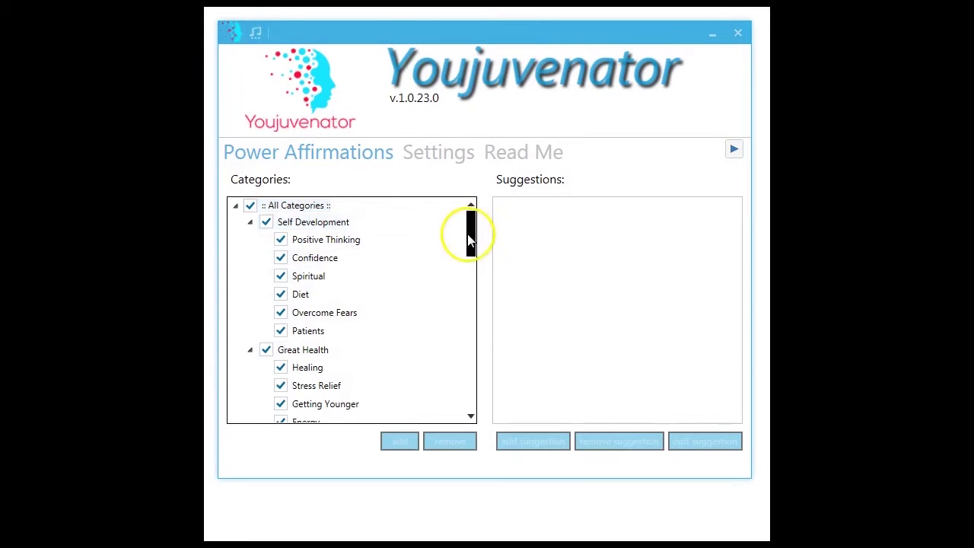
pyautogui.moveTo(468, 240)
pyautogui.mouseDown()
pyautogui.moveTo(449, 399)
pyautogui.moveTo(470, 228)
pyautogui.mouseUp()
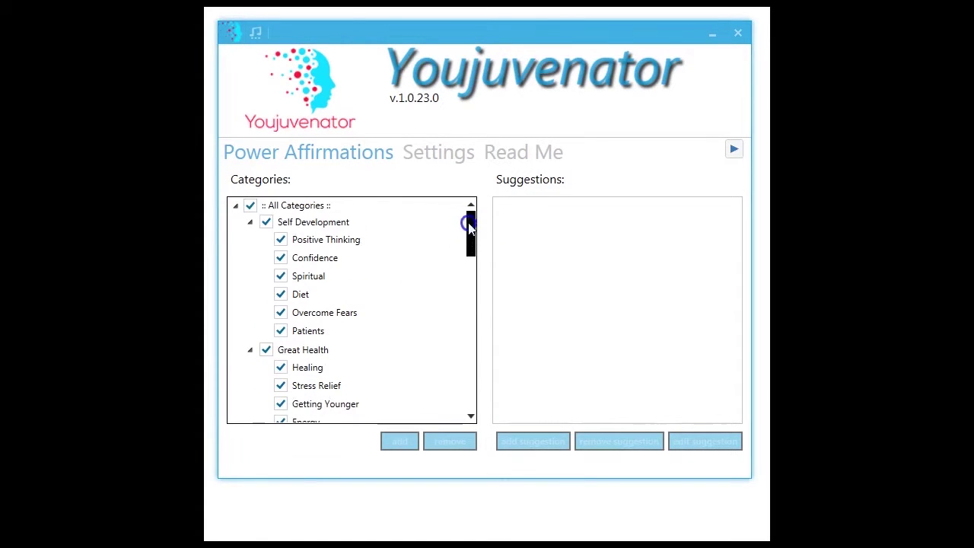
pyautogui.click(250, 205)
# Under Self Development > Positive Thinking, tick only "All my thoughts are positive." and "I can find something positive in any situation."
pyautogui.click(315, 276)
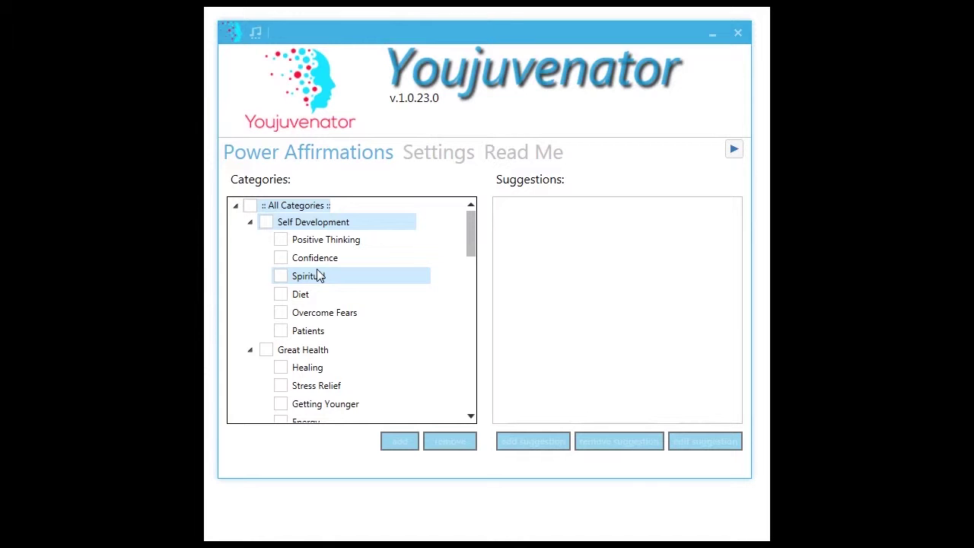
pyautogui.click(343, 241)
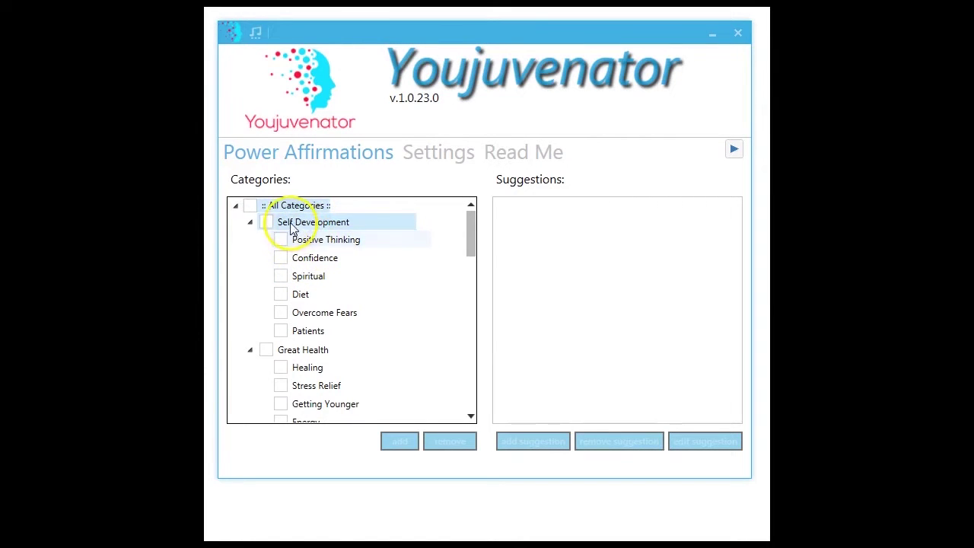
pyautogui.click(320, 224)
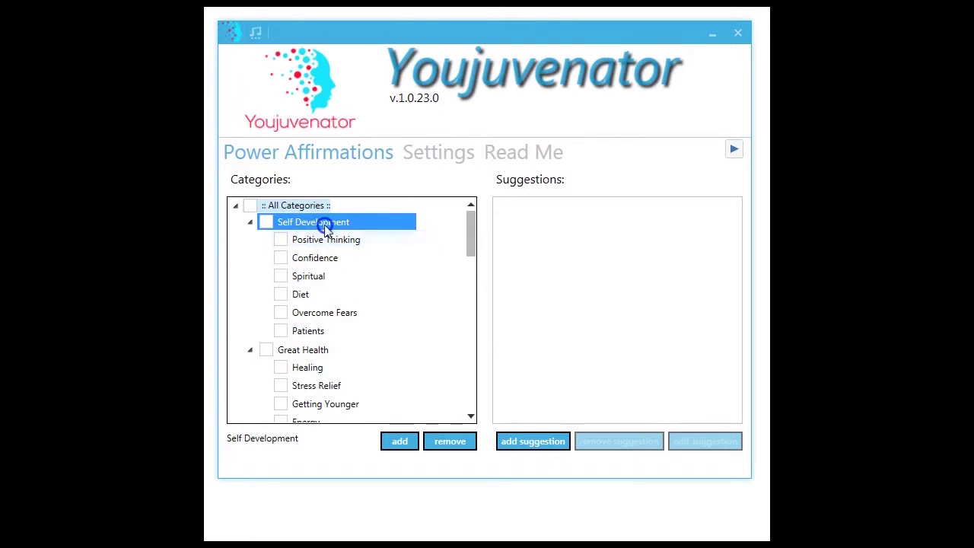
pyautogui.click(324, 243)
pyautogui.click(290, 251)
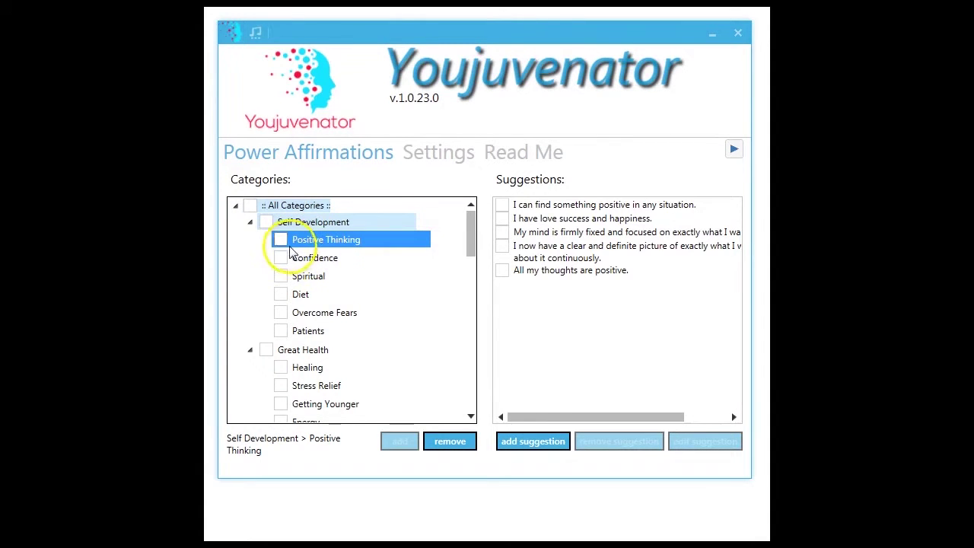
pyautogui.click(282, 240)
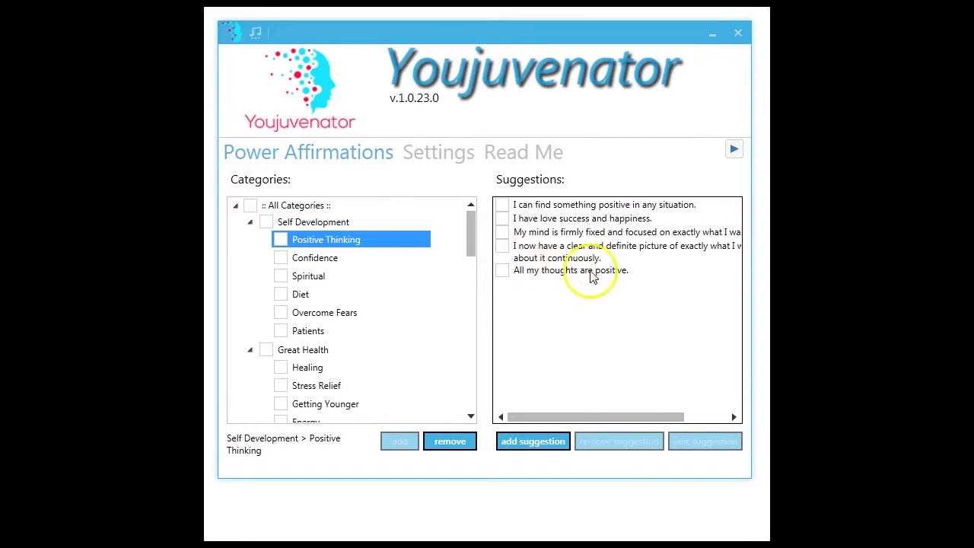
pyautogui.click(502, 270)
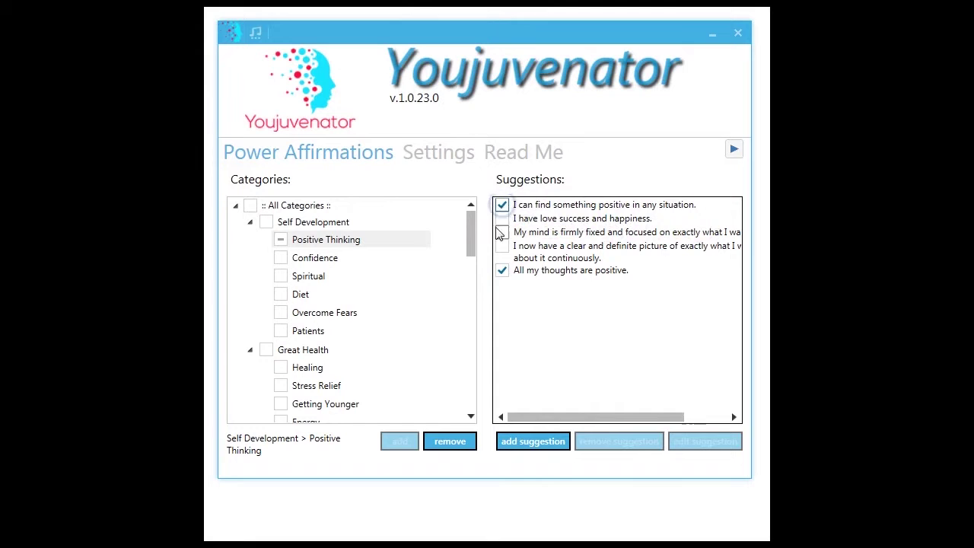
# In the Confidence category, tick the suggestions "I am now confident and assertive." and "I am Now Courageous and brave."
pyautogui.click(322, 259)
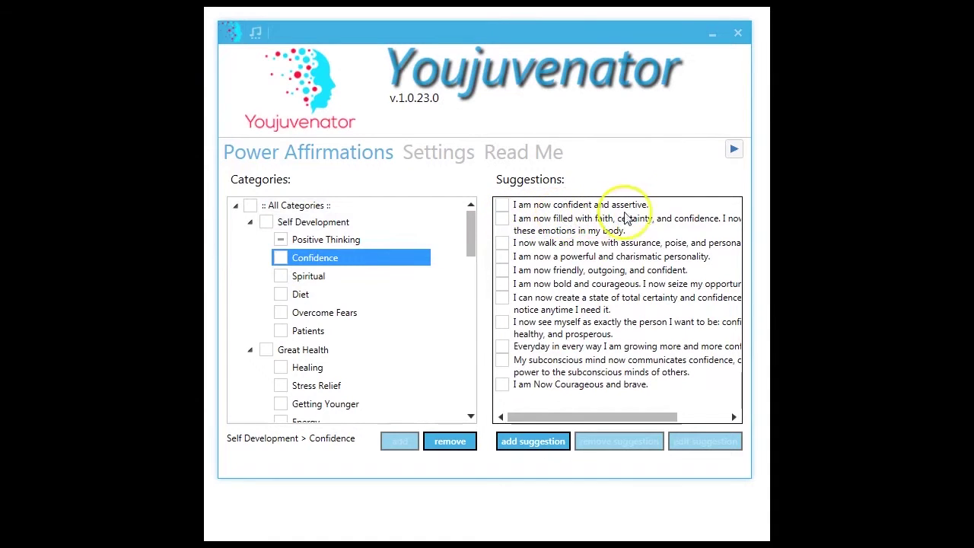
pyautogui.click(502, 207)
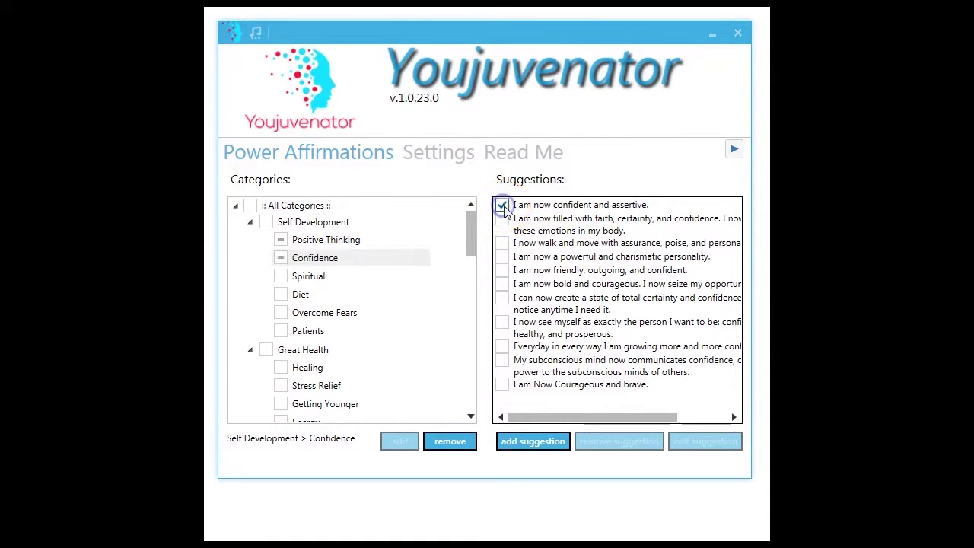
pyautogui.click(502, 385)
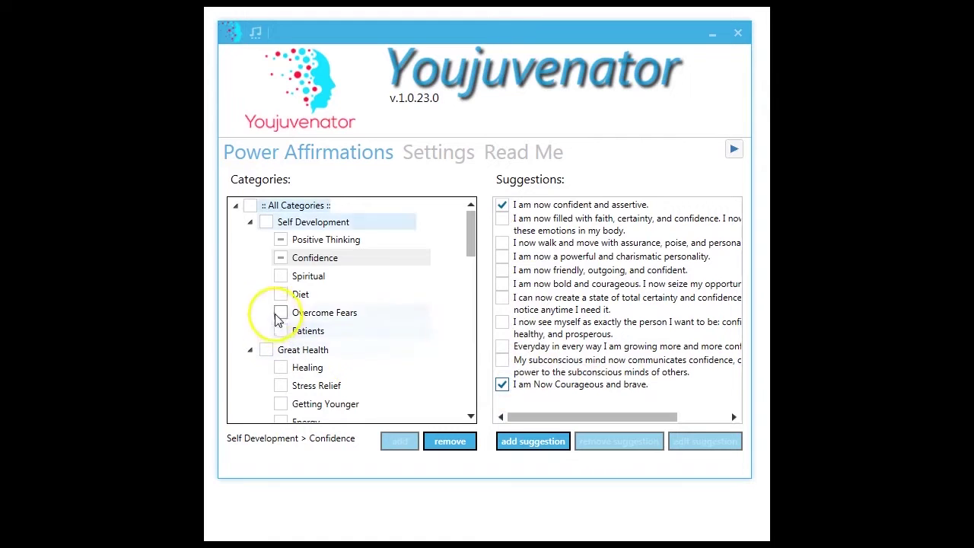
# In the Spiritual category, tick "I now have access to all my spiritual gifts." and "I am now one with my higher self."
pyautogui.click(319, 277)
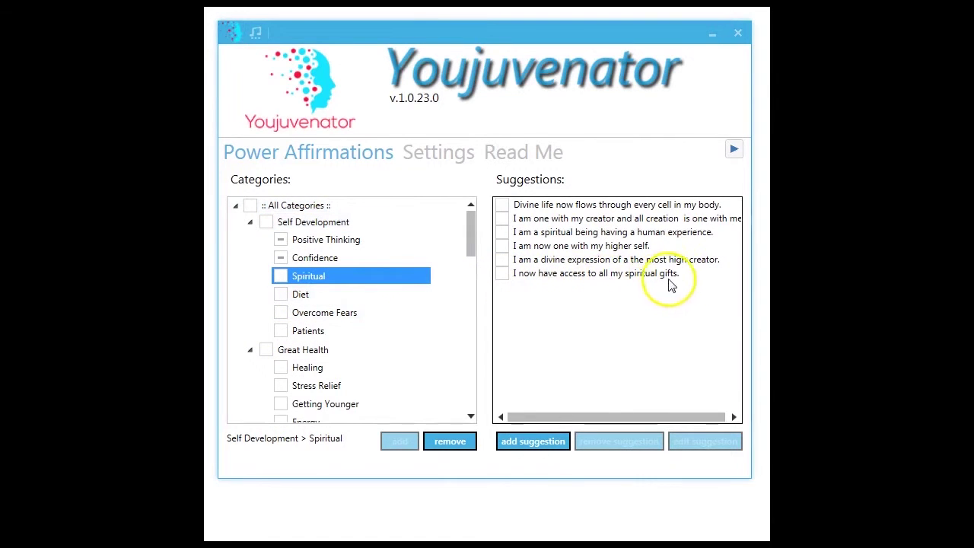
pyautogui.click(502, 274)
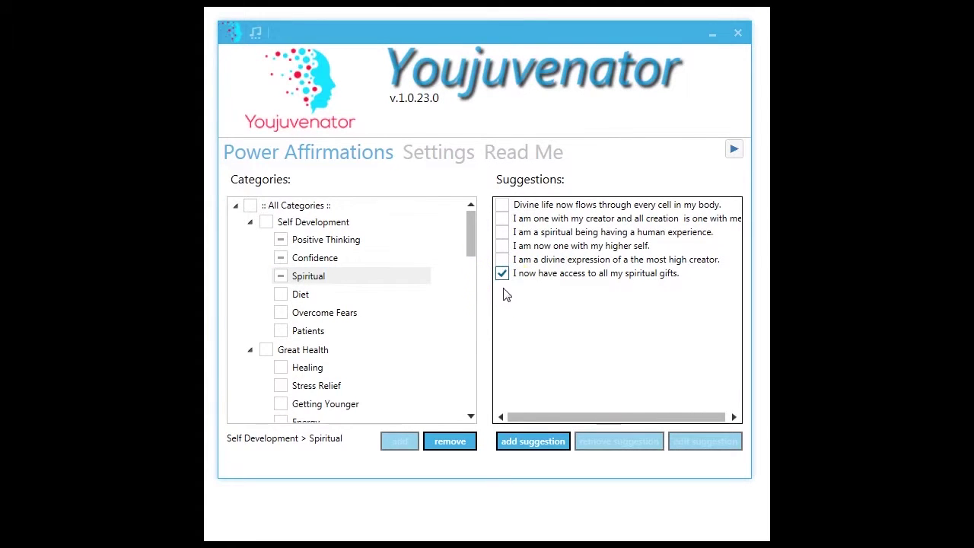
pyautogui.click(502, 246)
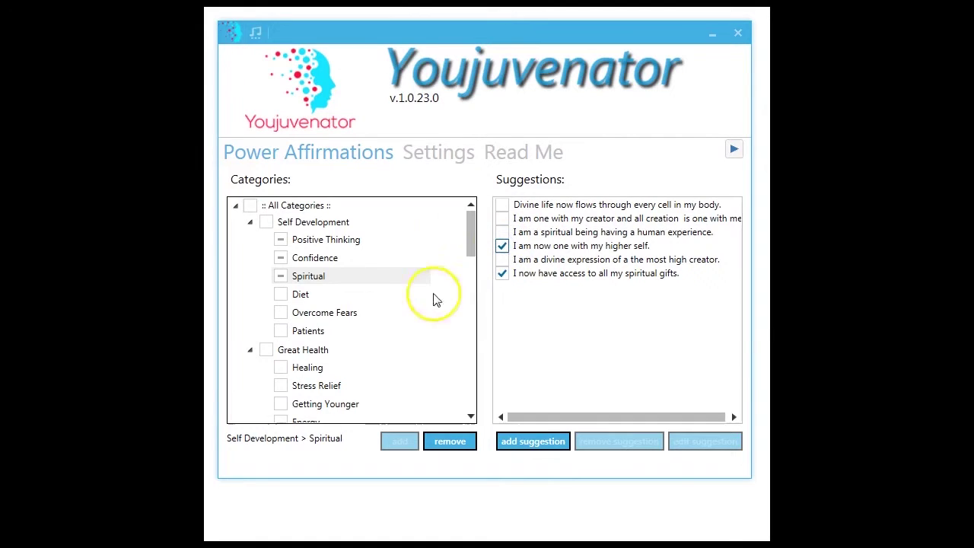
# In the Diet category, tick "I love to eat lots of green vegetables and fruits." and "I am able to decline food without feeling guilty."
pyautogui.click(314, 298)
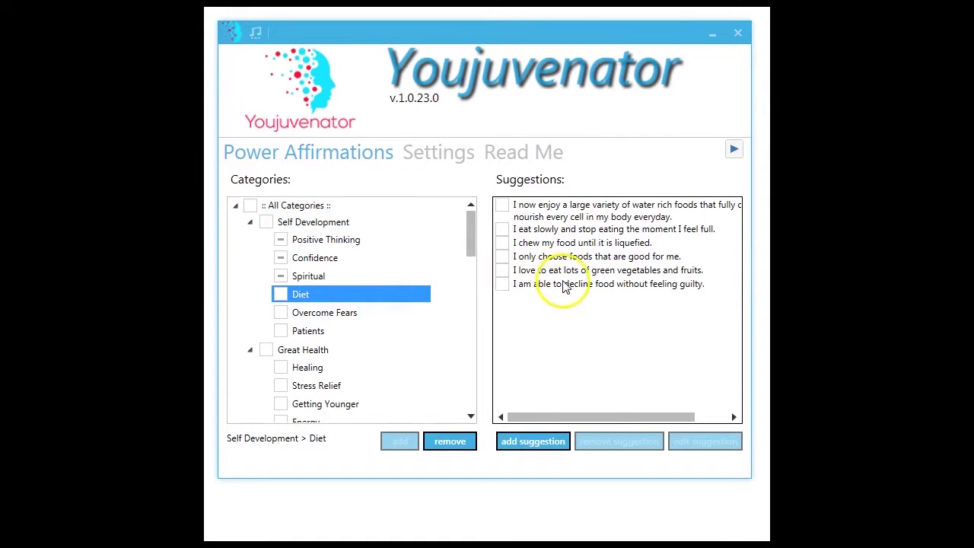
pyautogui.click(502, 270)
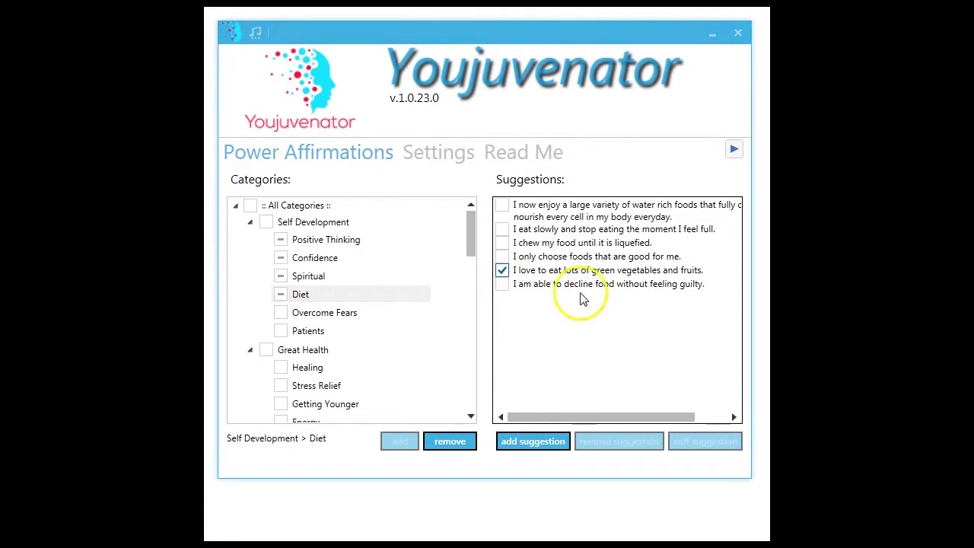
pyautogui.click(501, 285)
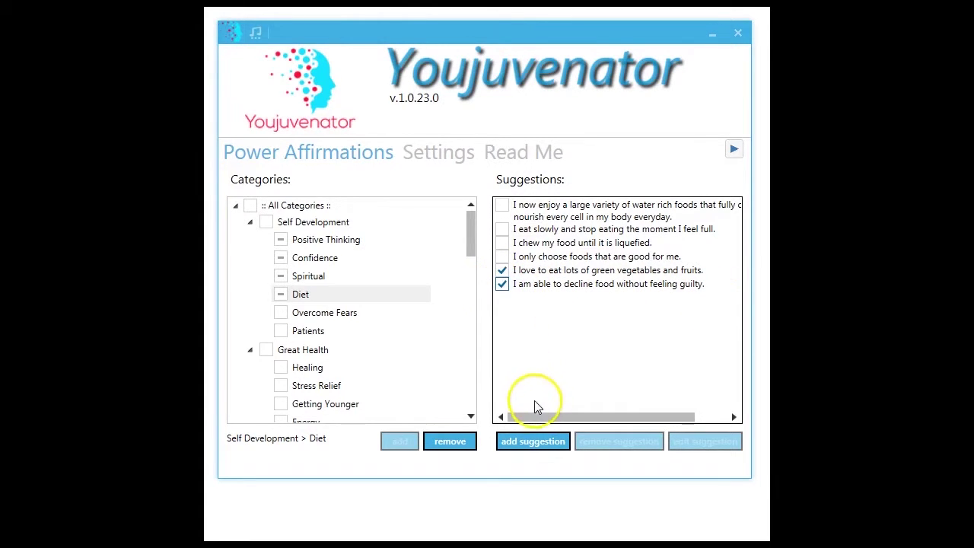
# Under Great Health > Healing, tick "My body is healing and regenerating itself everyday." and "I am healthy in every way."
pyautogui.click(321, 371)
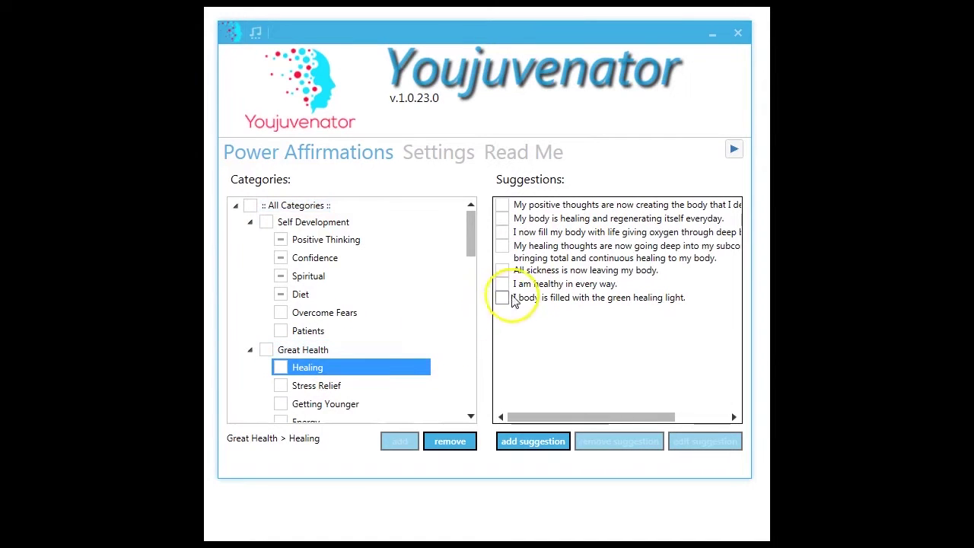
pyautogui.click(501, 219)
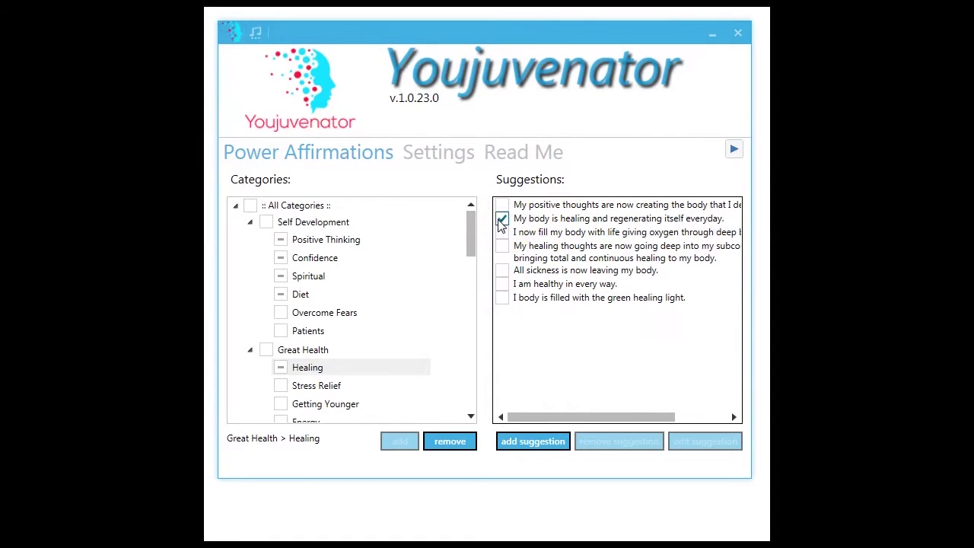
pyautogui.click(503, 284)
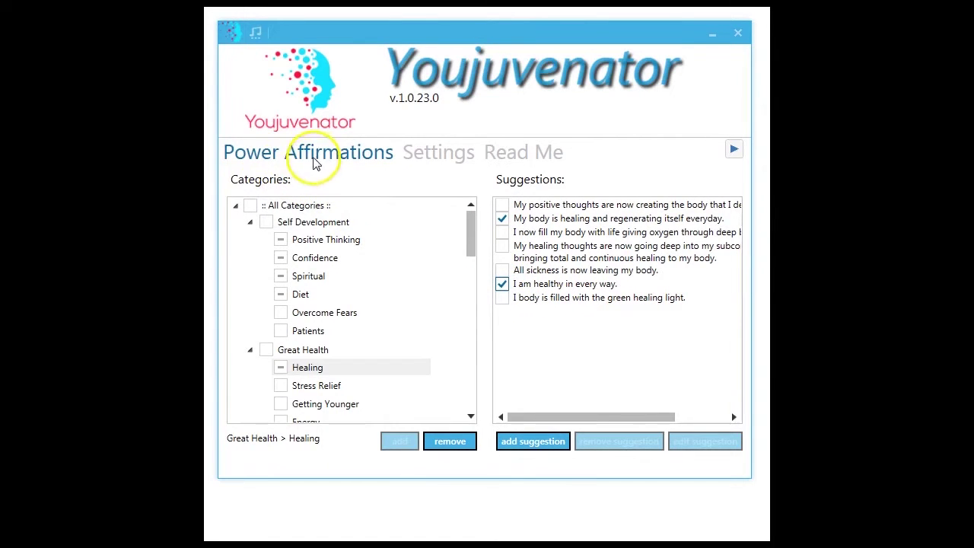
pyautogui.moveTo(467, 225)
pyautogui.mouseDown()
pyautogui.moveTo(471, 244)
pyautogui.moveTo(445, 327)
pyautogui.moveTo(454, 394)
pyautogui.mouseUp()
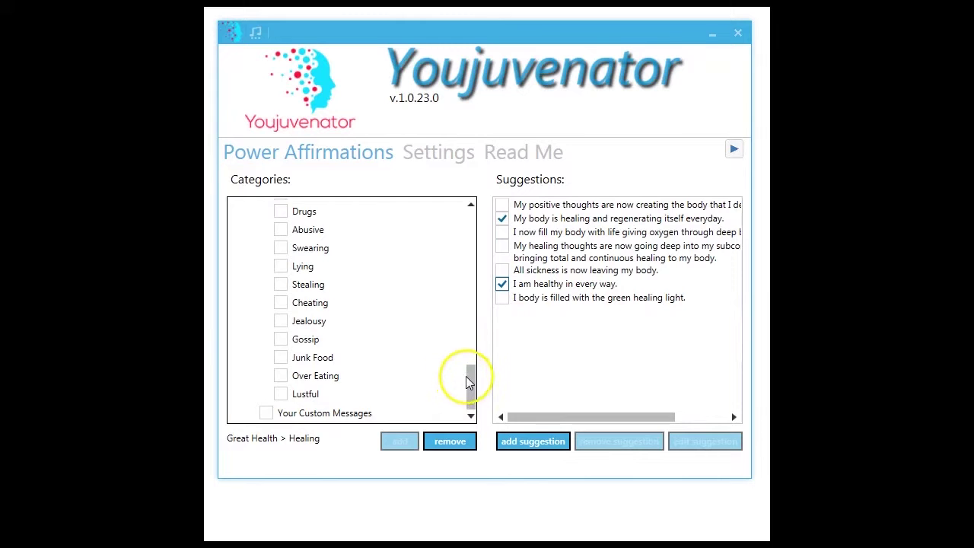
pyautogui.moveTo(463, 381); pyautogui.dragTo(478, 220)
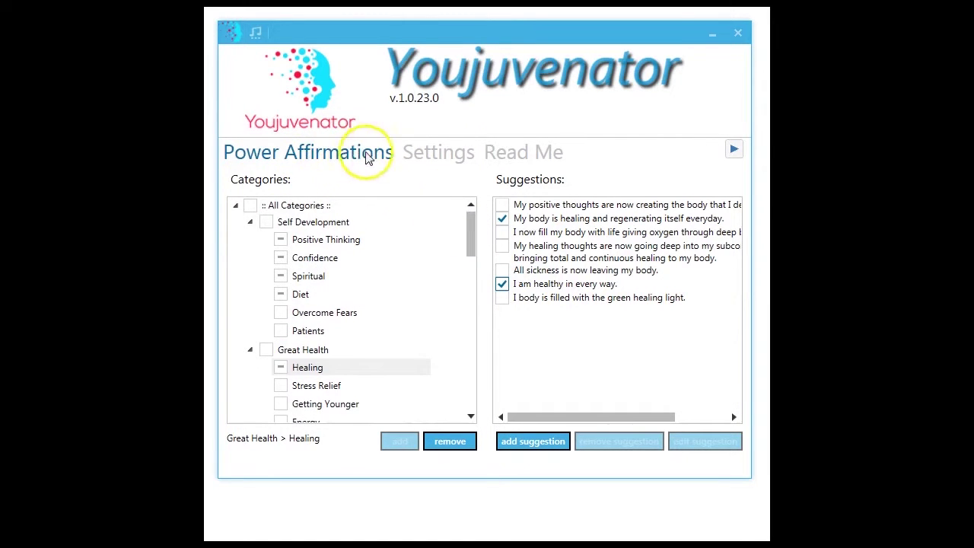
# Open the Settings and review the available session lengths without choosing a different one
pyautogui.click(435, 159)
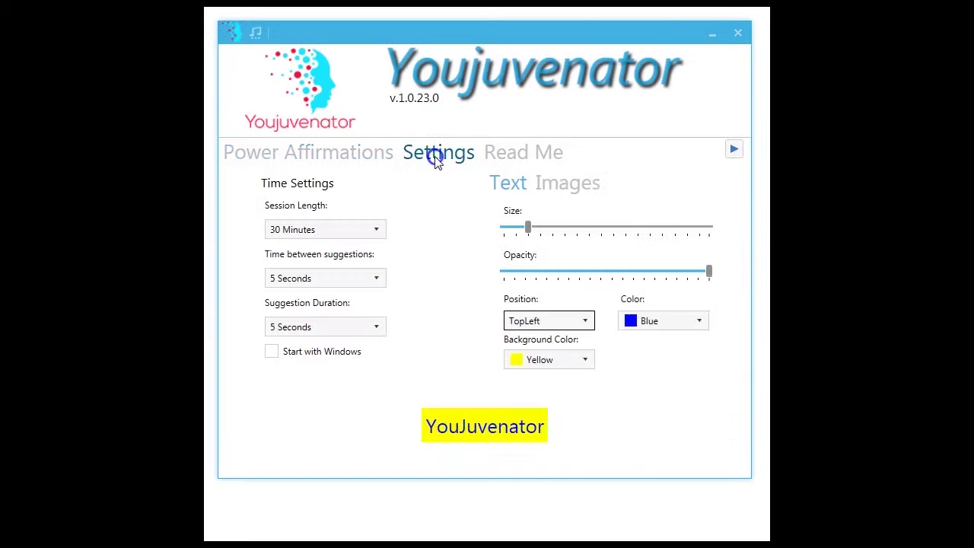
pyautogui.click(376, 230)
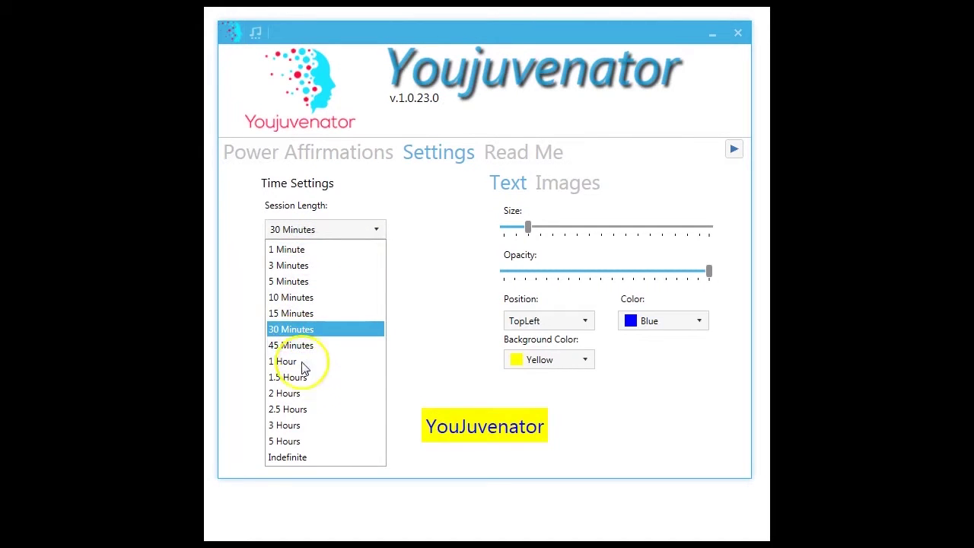
pyautogui.click(431, 267)
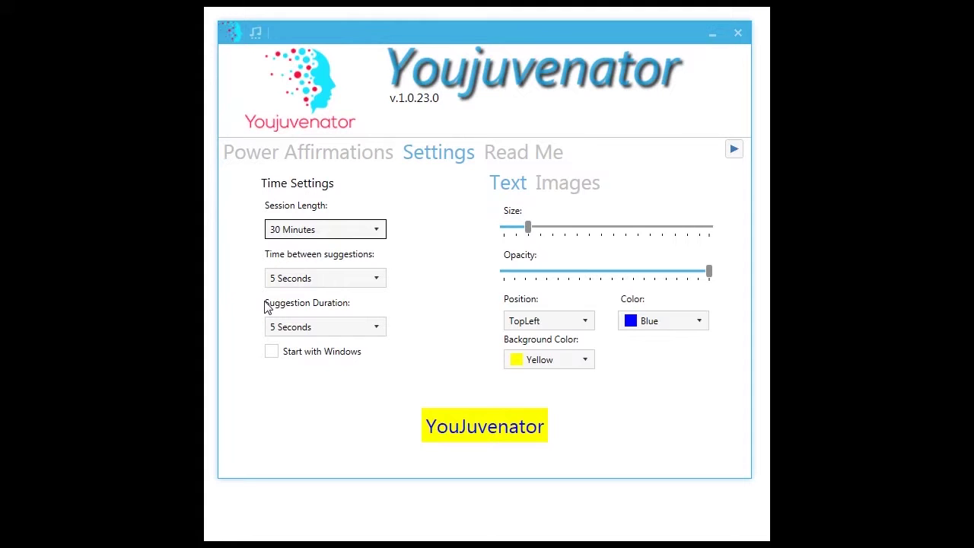
# Try .125 Second between suggestions, then set both the time between suggestions and the suggestion duration to 5 Seconds
pyautogui.click(377, 279)
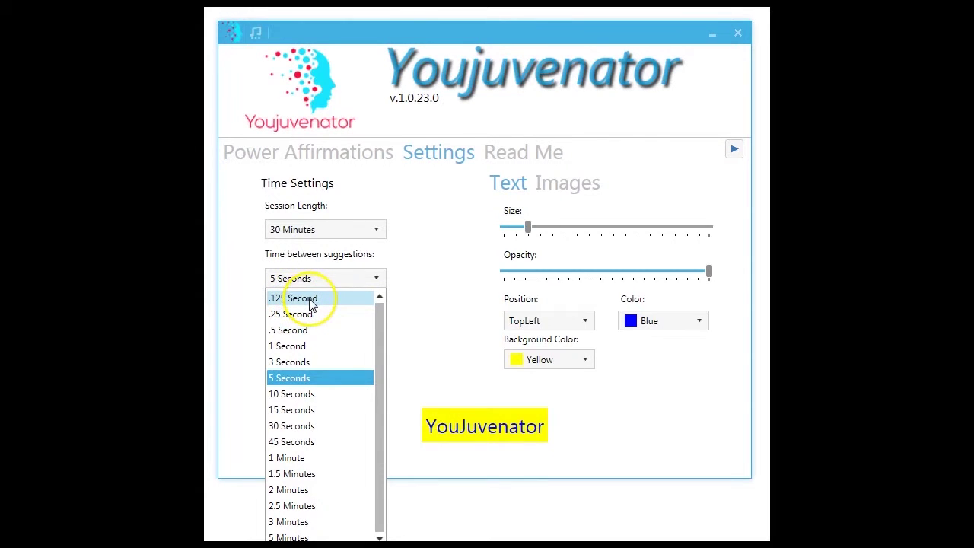
pyautogui.click(311, 300)
pyautogui.click(378, 279)
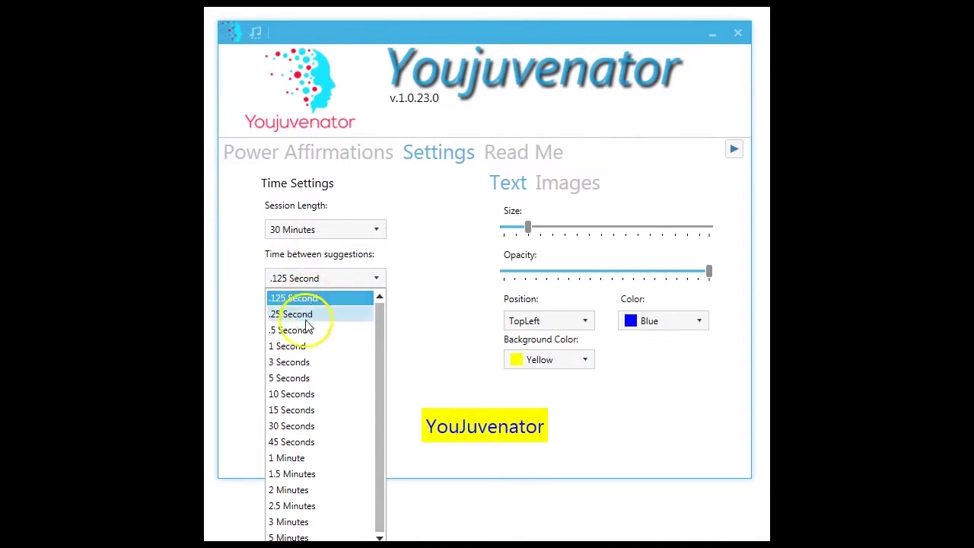
pyautogui.click(290, 378)
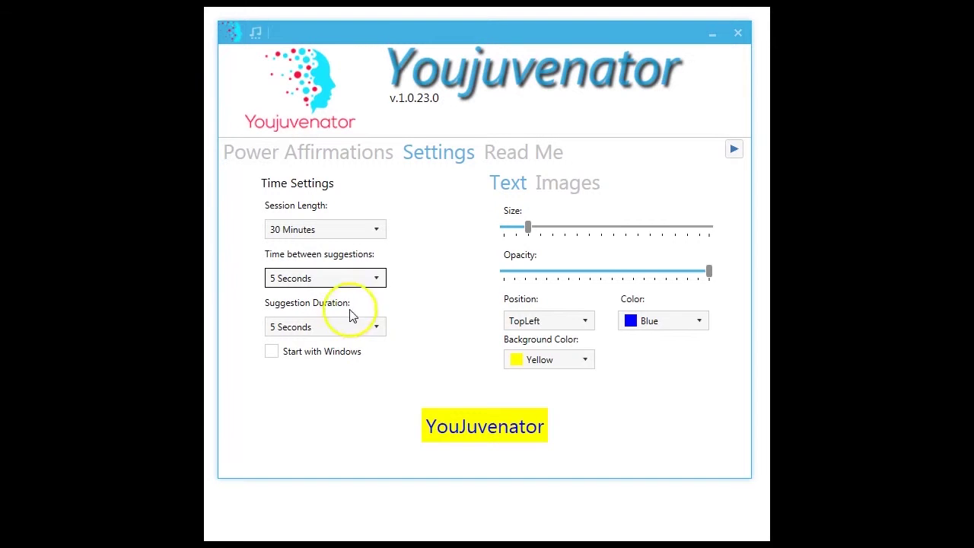
pyautogui.click(375, 326)
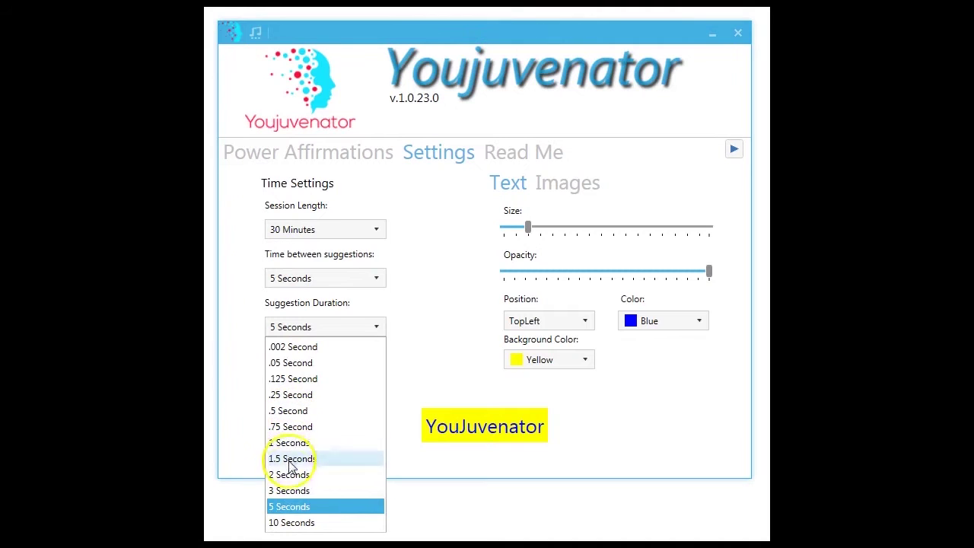
pyautogui.click(300, 508)
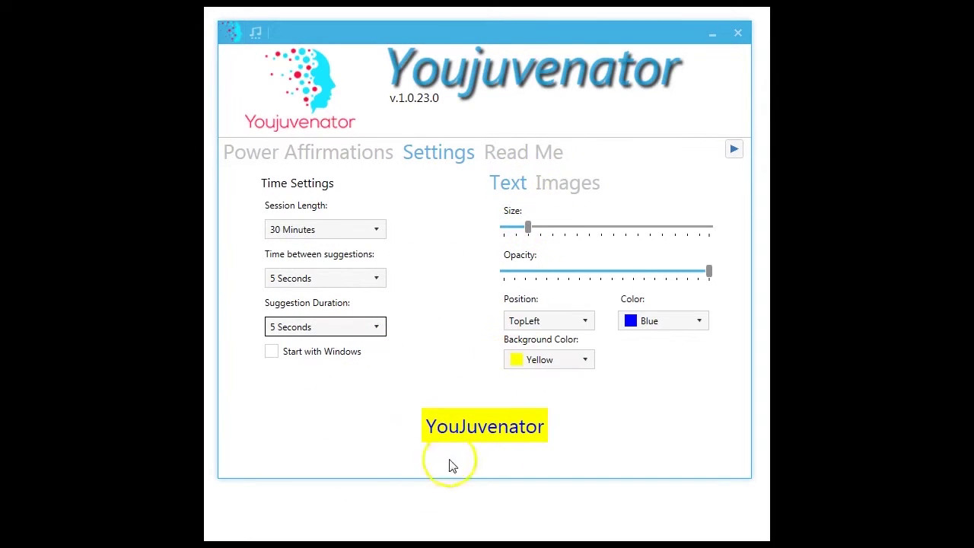
# Test the text size and opacity sliders, lowering the preview text's opacity and restoring it to the maximum
pyautogui.click(530, 231)
pyautogui.moveTo(530, 230)
pyautogui.mouseDown()
pyautogui.moveTo(645, 242)
pyautogui.moveTo(533, 242)
pyautogui.mouseUp()
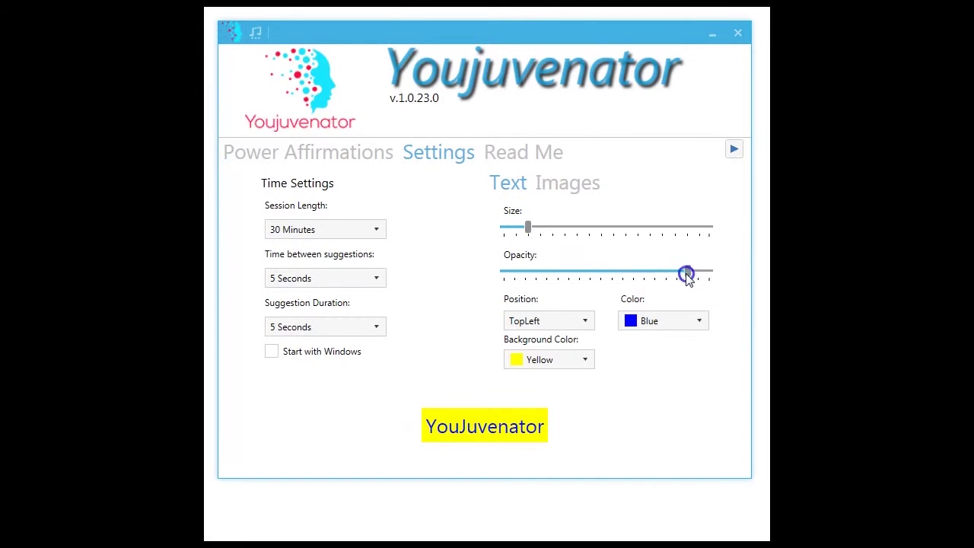
pyautogui.moveTo(637, 282); pyautogui.dragTo(587, 291)
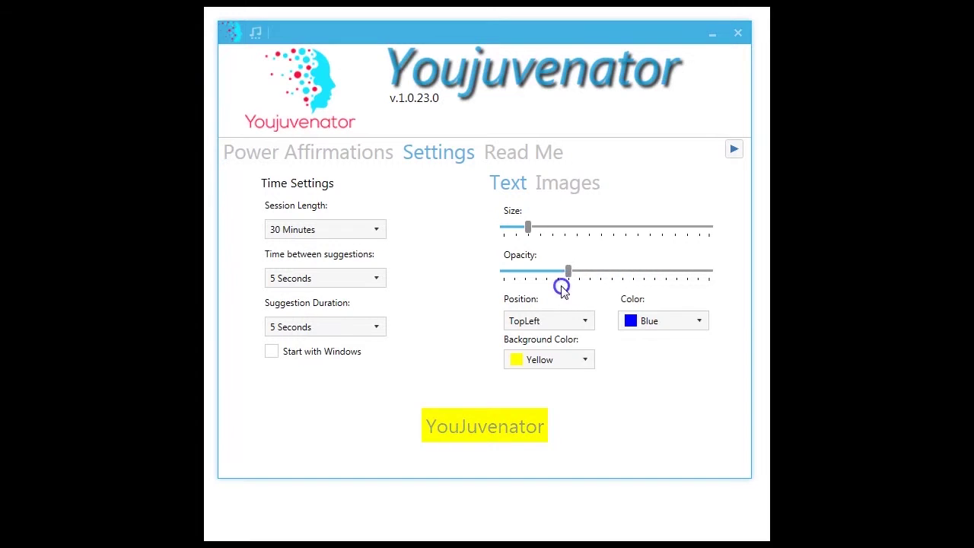
pyautogui.moveTo(520, 287); pyautogui.dragTo(692, 281)
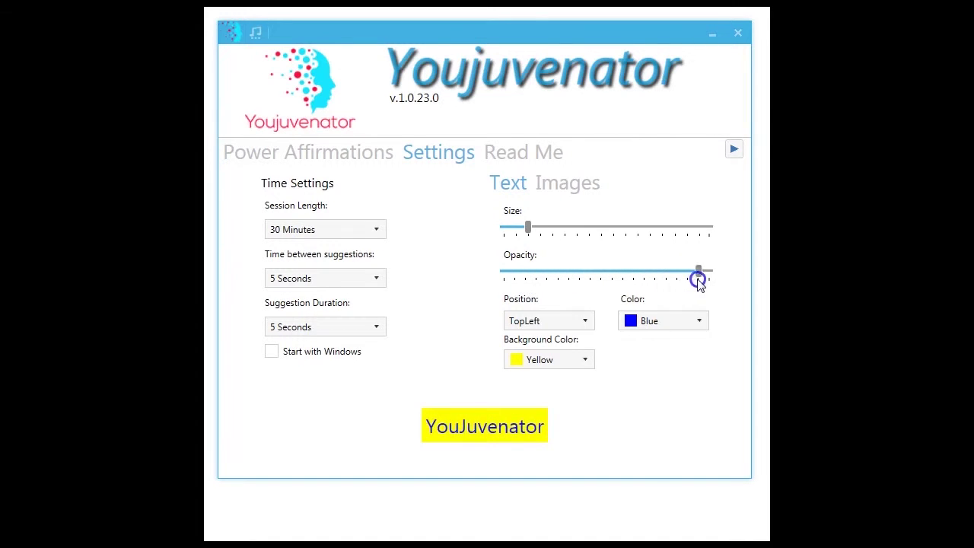
# Review the available text positions and background colors, keeping TopLeft as the position and Yellow as the background
pyautogui.click(586, 321)
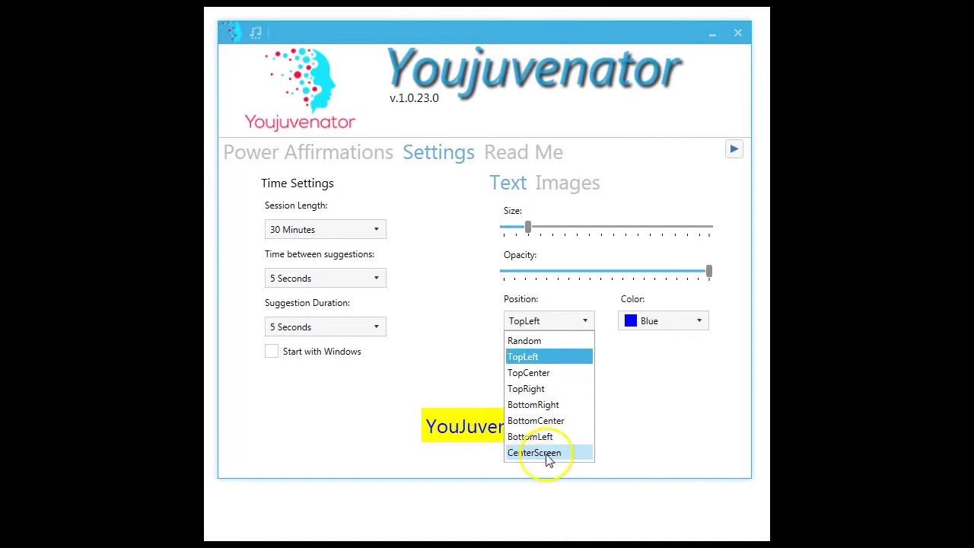
pyautogui.click(545, 357)
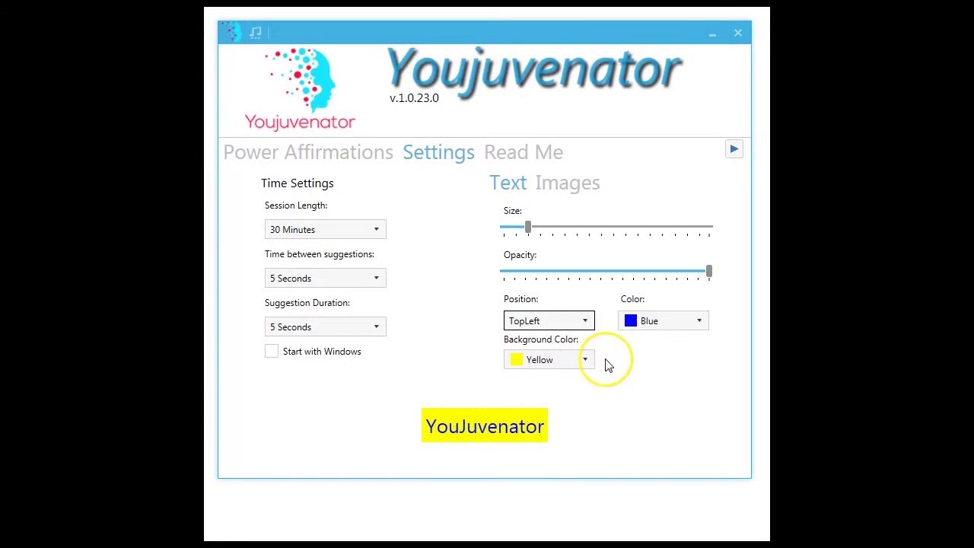
pyautogui.click(584, 358)
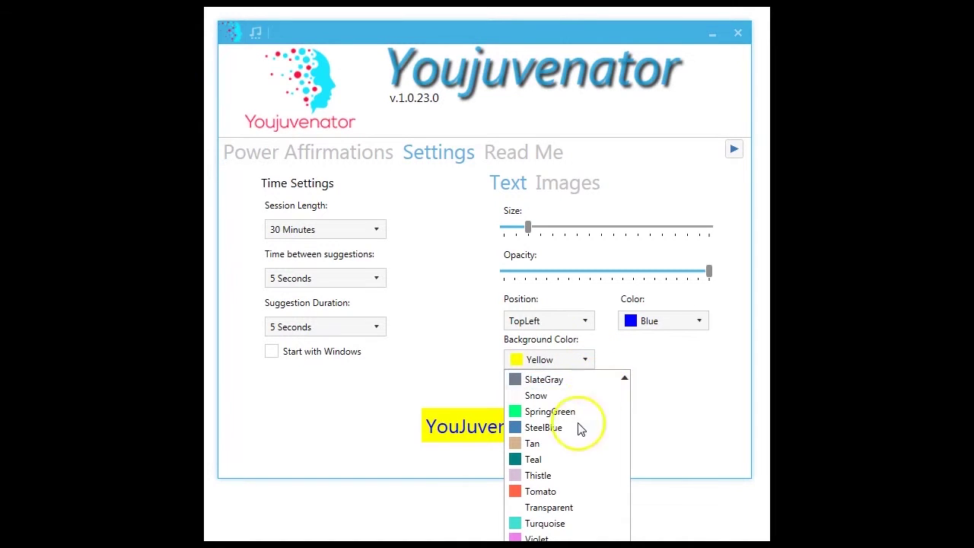
pyautogui.scroll(14, 625, 525)
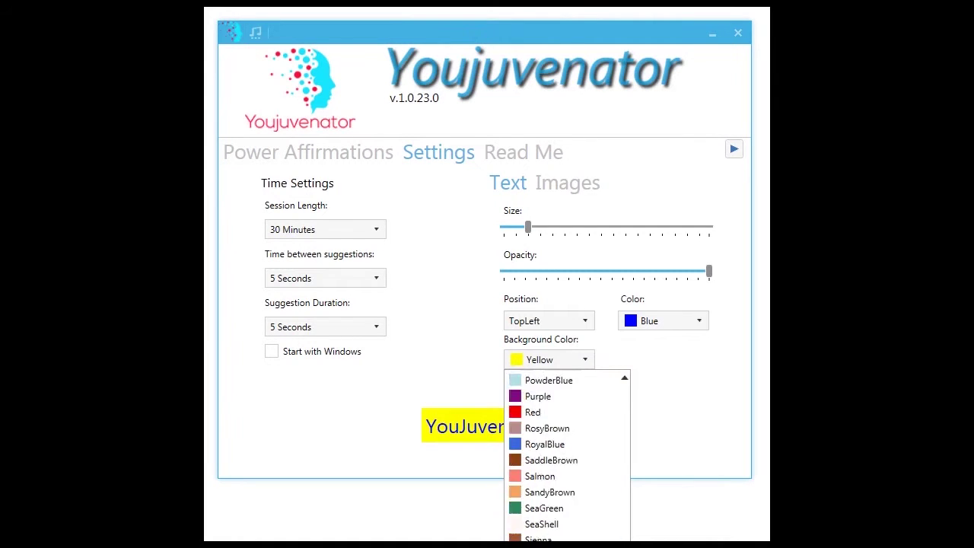
pyautogui.moveTo(628, 508); pyautogui.dragTo(624, 394)
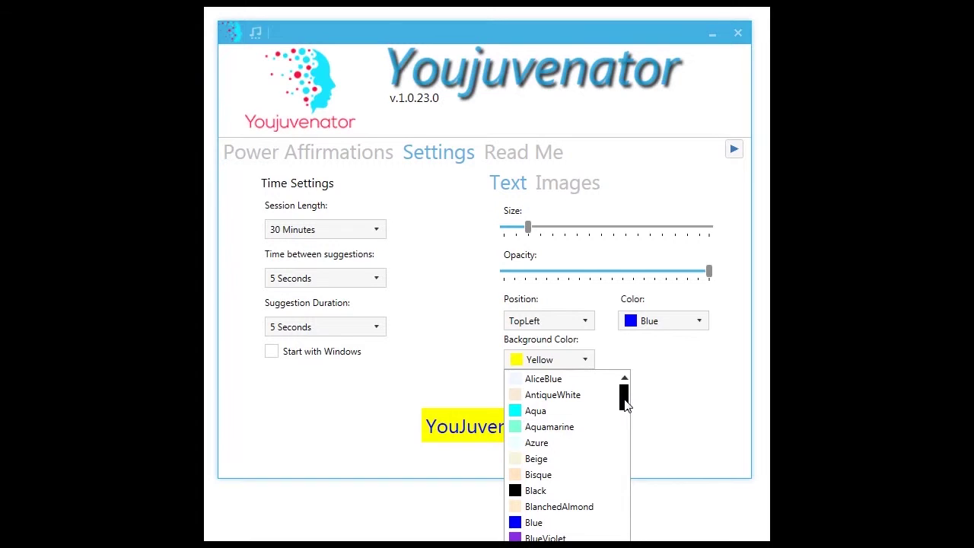
pyautogui.click(655, 393)
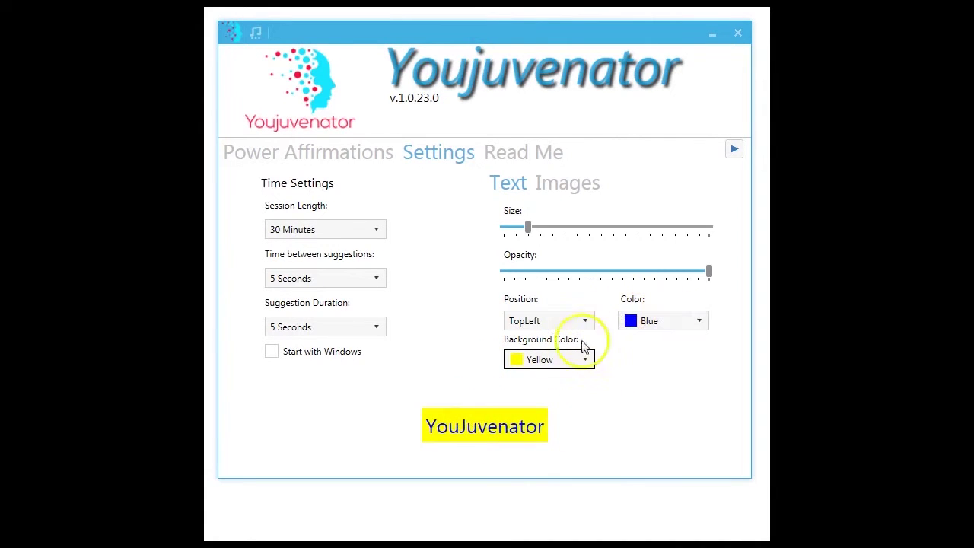
# Browse the text color choices and set the suggestion text color to BlueViolet
pyautogui.click(699, 321)
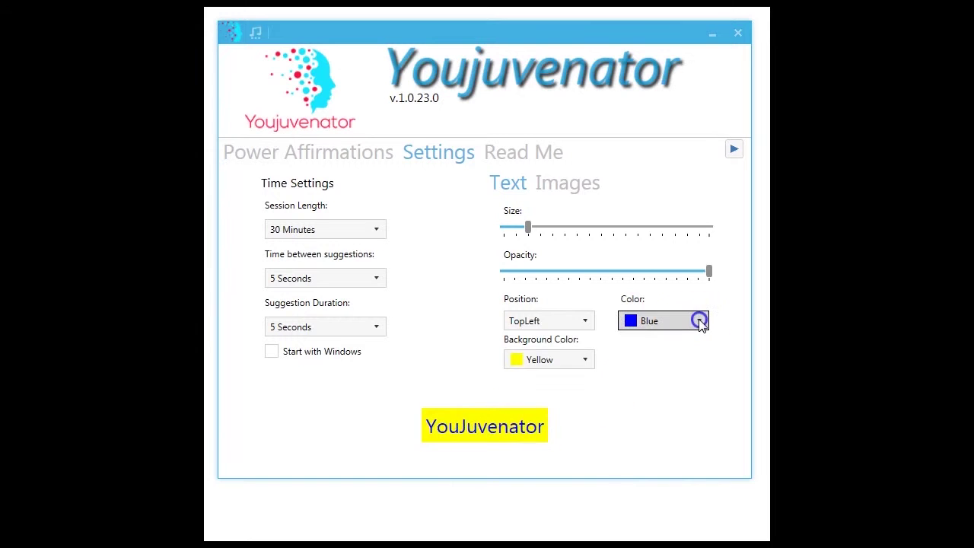
pyautogui.moveTo(737, 362)
pyautogui.mouseDown()
pyautogui.moveTo(732, 450)
pyautogui.moveTo(747, 496)
pyautogui.moveTo(746, 542)
pyautogui.moveTo(737, 534)
pyautogui.moveTo(740, 356)
pyautogui.mouseUp()
pyautogui.click(719, 308)
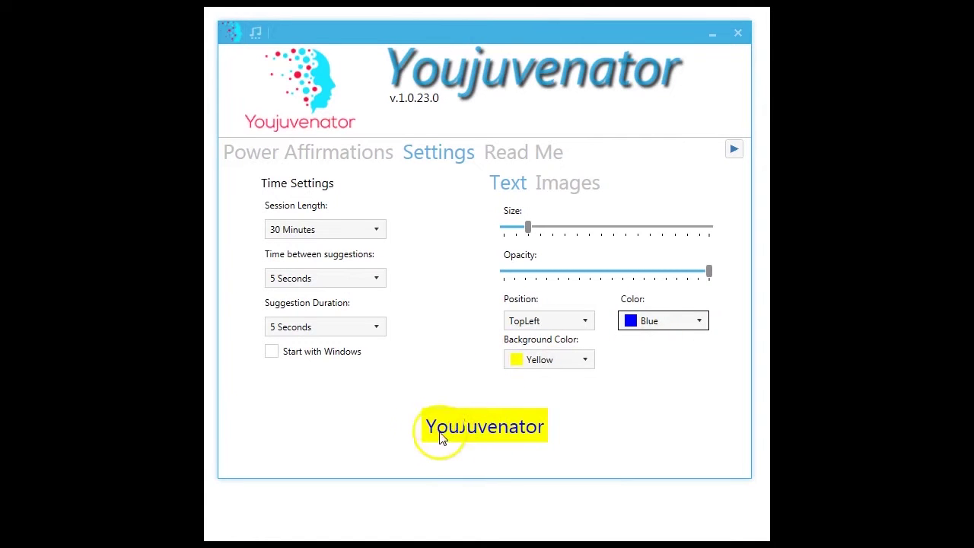
pyautogui.click(700, 320)
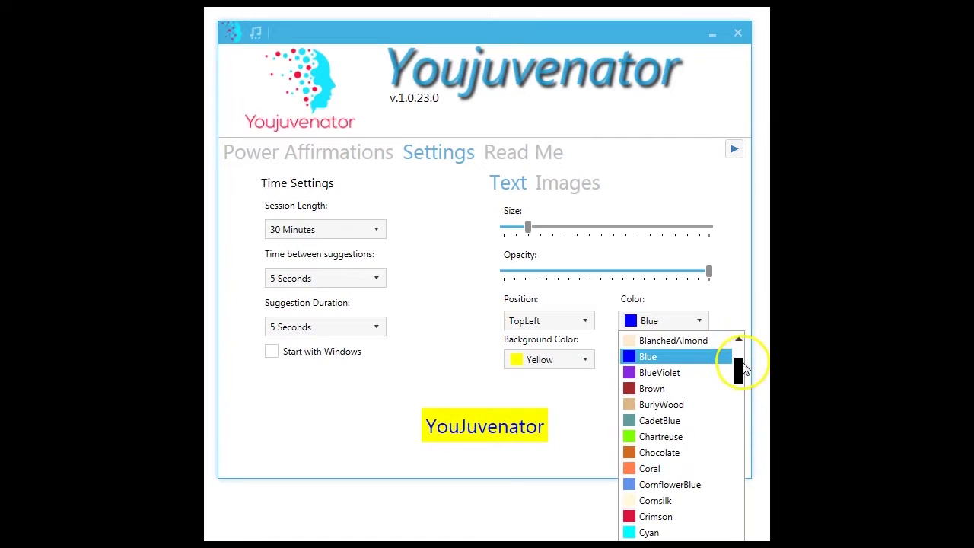
pyautogui.click(659, 373)
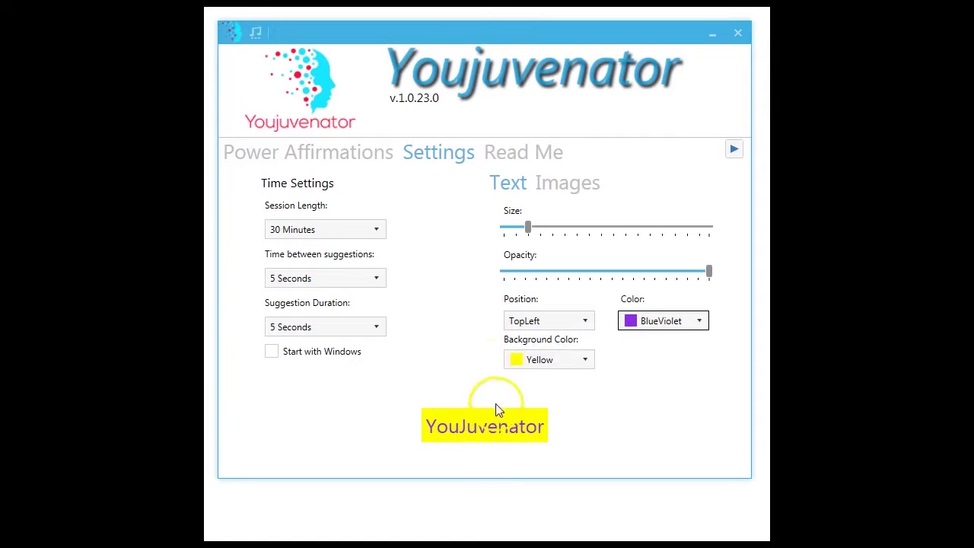
# Open the Read Me page and read through to the end of the Youjuvenator Activator text
pyautogui.click(525, 155)
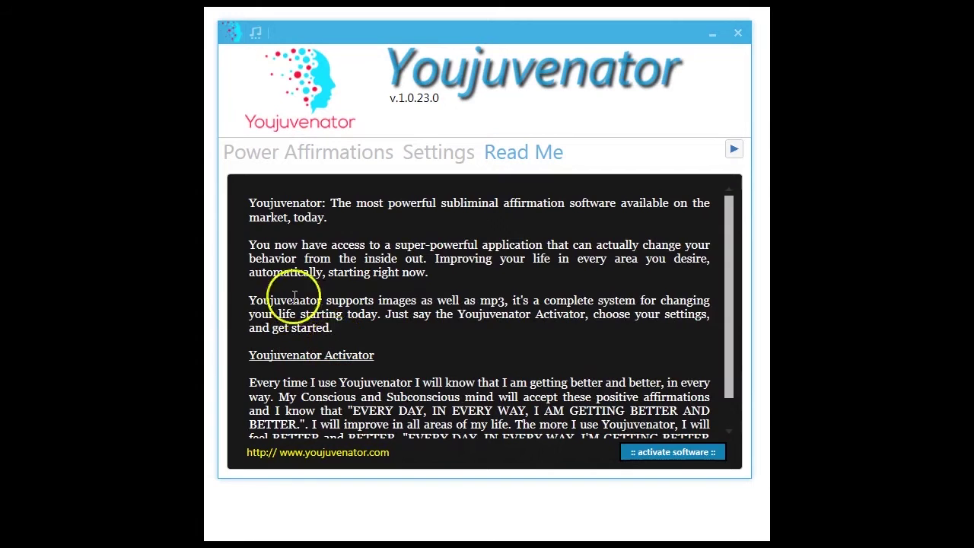
pyautogui.click(252, 33)
pyautogui.click(257, 34)
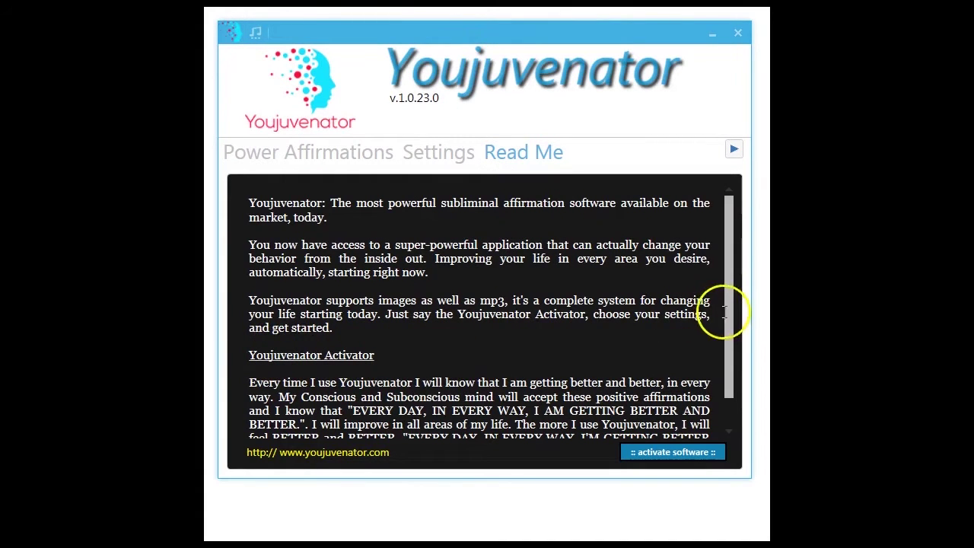
pyautogui.moveTo(733, 315); pyautogui.dragTo(733, 348)
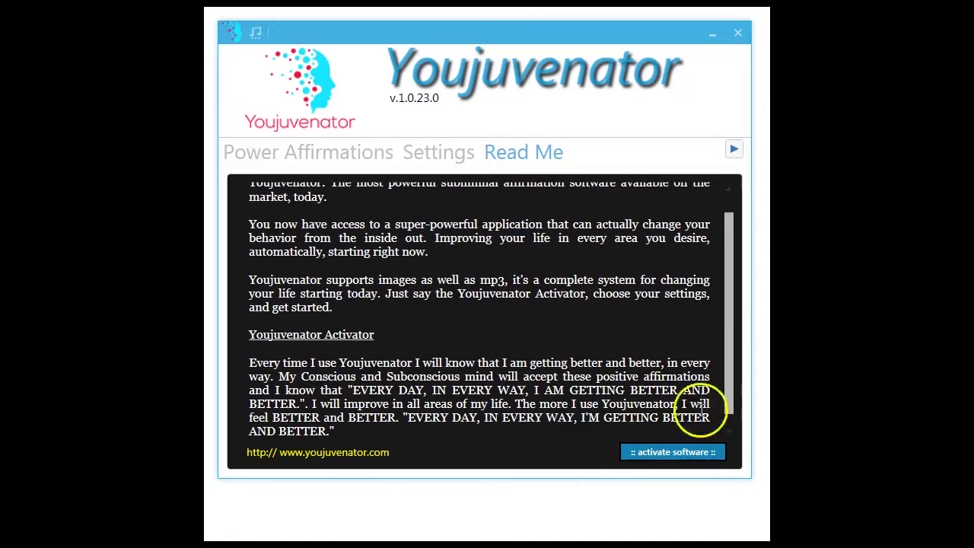
pyautogui.scroll(-1, 728, 368)
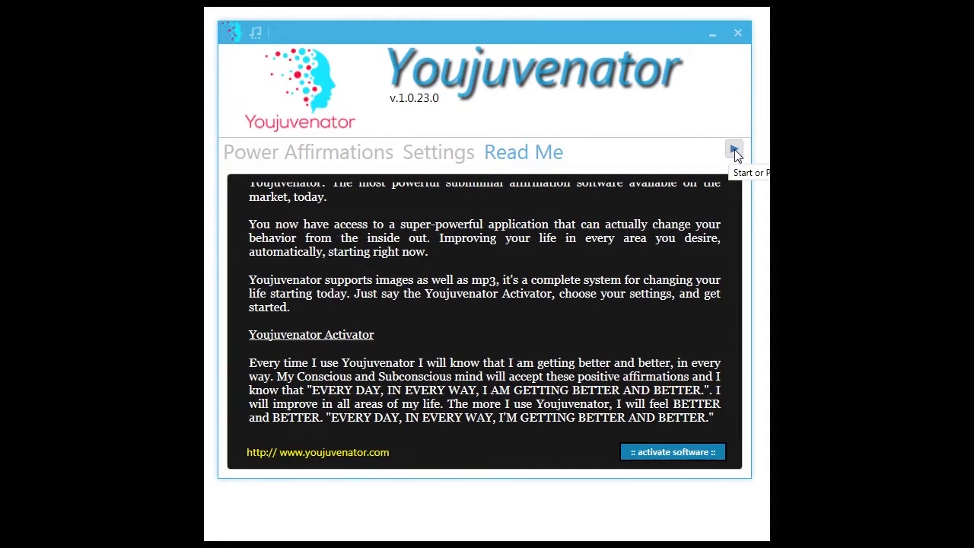
# Start the affirmation session and return to the Power Affirmations categories
pyautogui.click(733, 149)
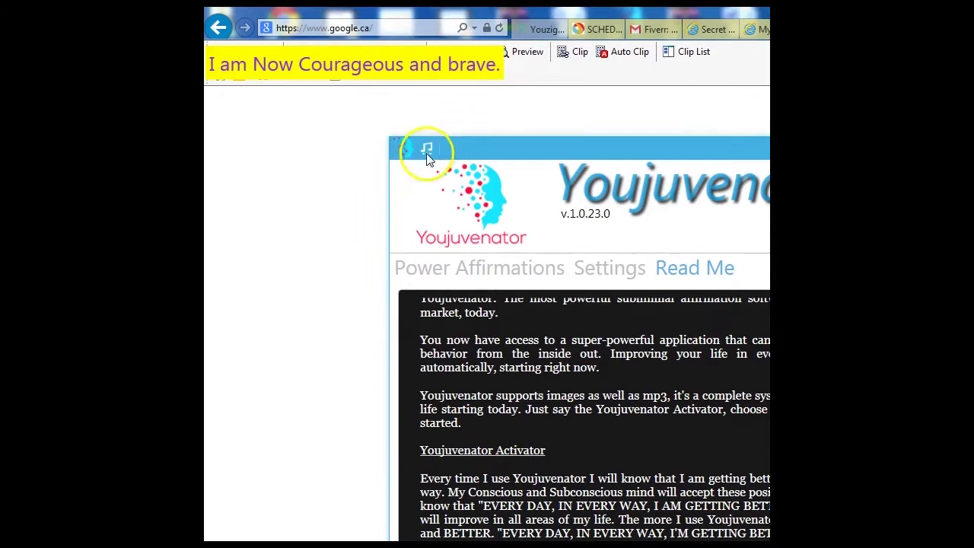
pyautogui.click(481, 277)
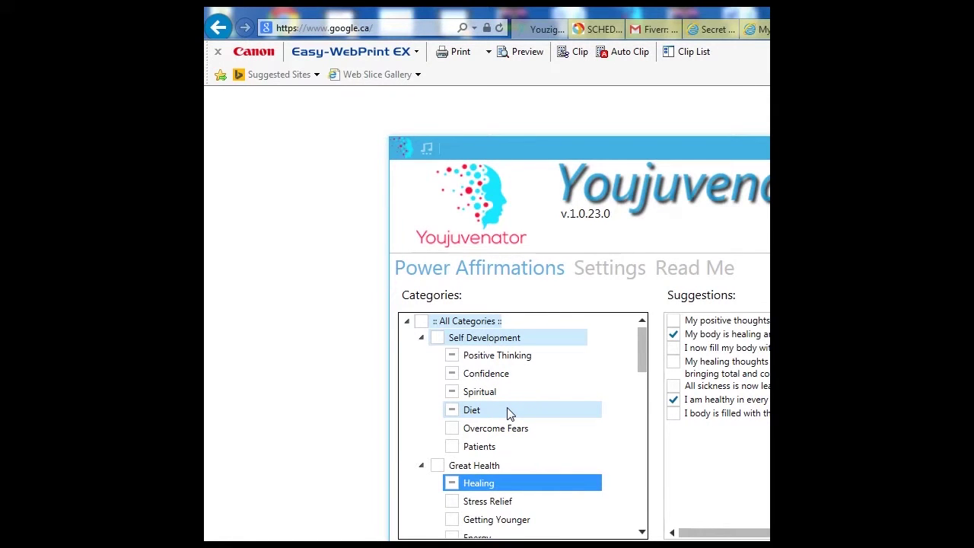
# In the Settings, try .125 Second between suggestions with a suggestion duration of .002 Second
pyautogui.click(594, 274)
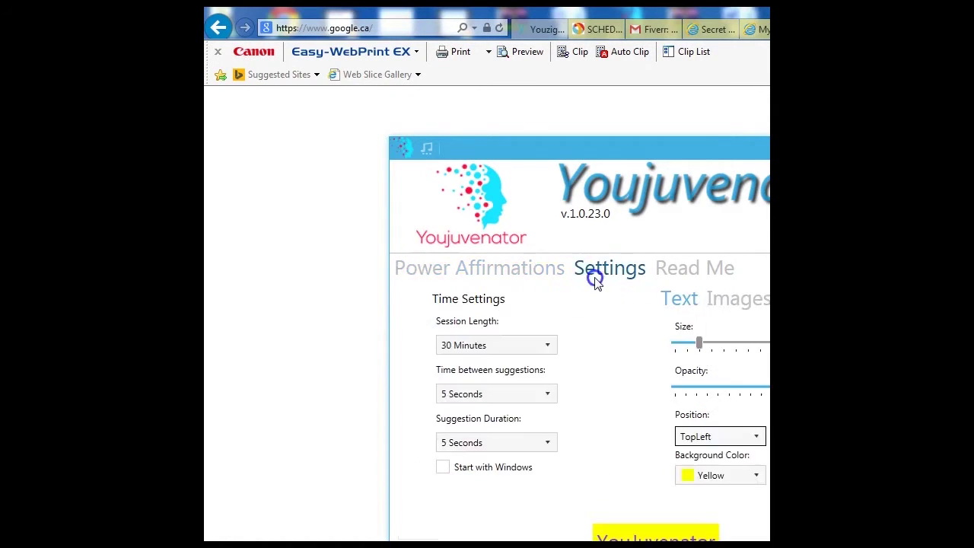
pyautogui.click(548, 393)
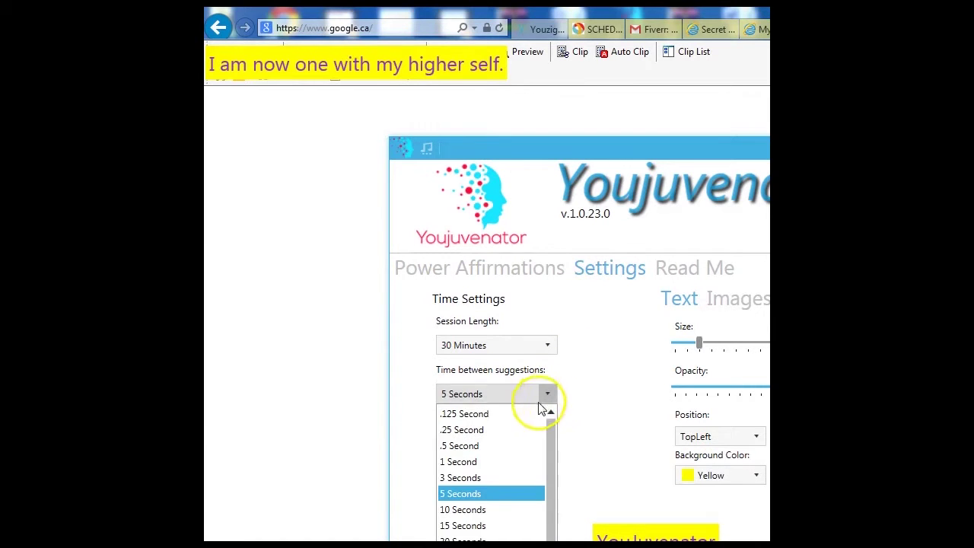
pyautogui.click(489, 417)
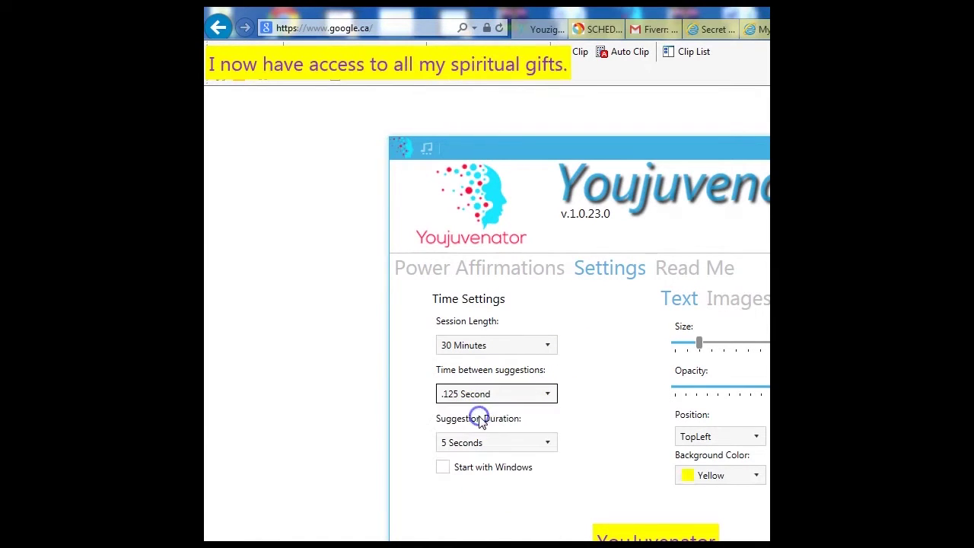
pyautogui.click(547, 441)
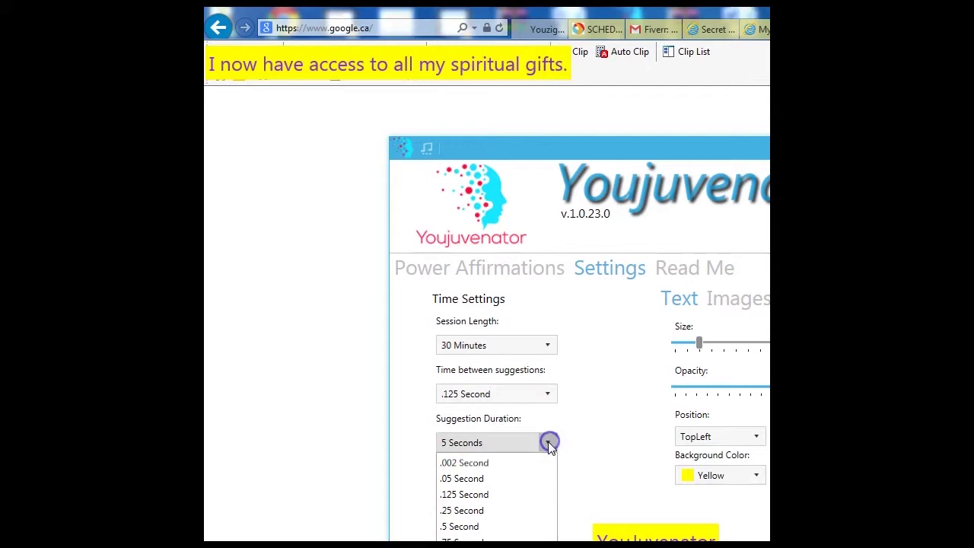
pyautogui.click(487, 462)
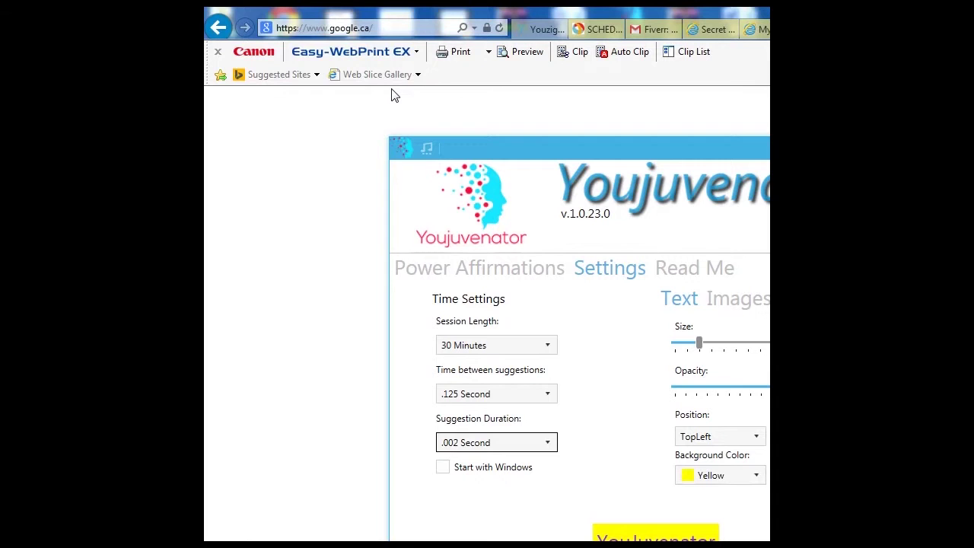
# Set both the time between suggestions and the suggestion duration to 5 Seconds
pyautogui.click(404, 130)
pyautogui.click(546, 394)
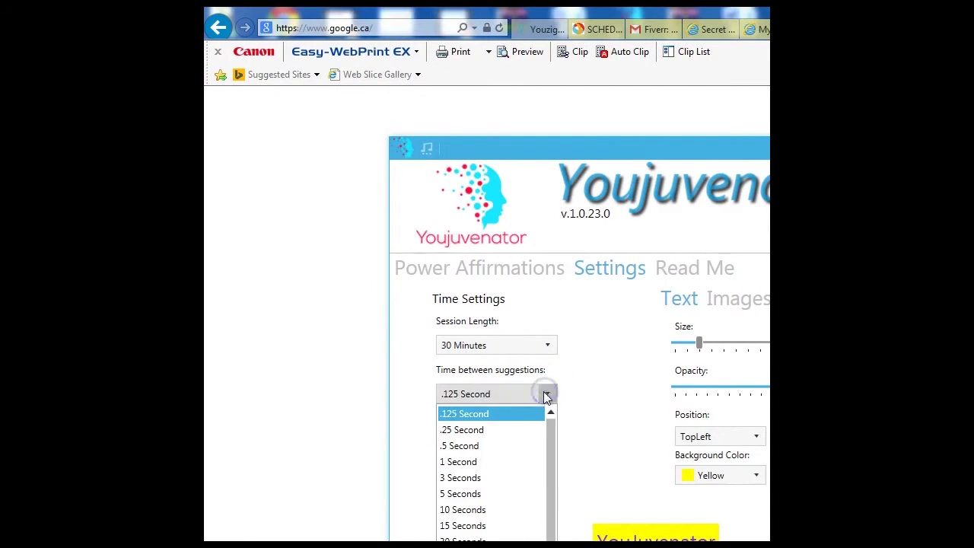
pyautogui.click(461, 493)
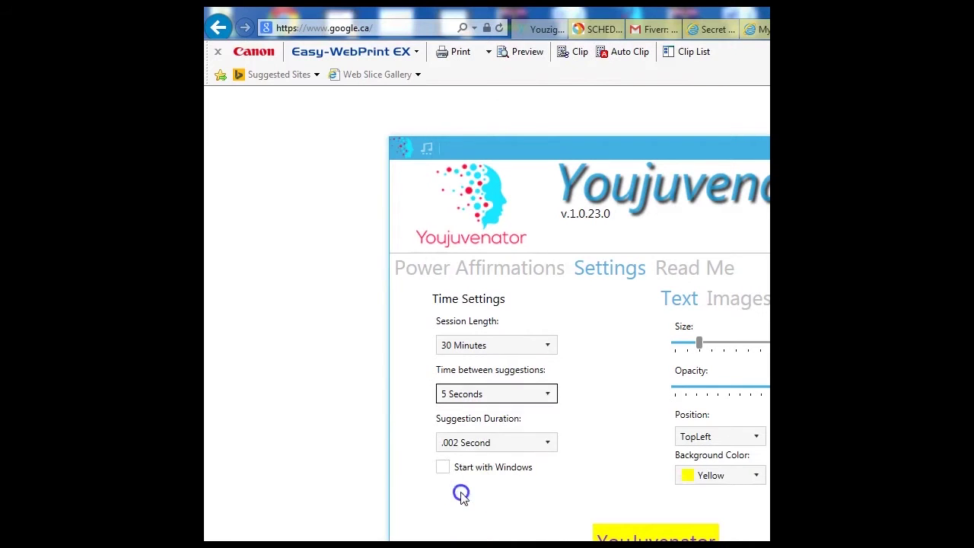
pyautogui.click(546, 442)
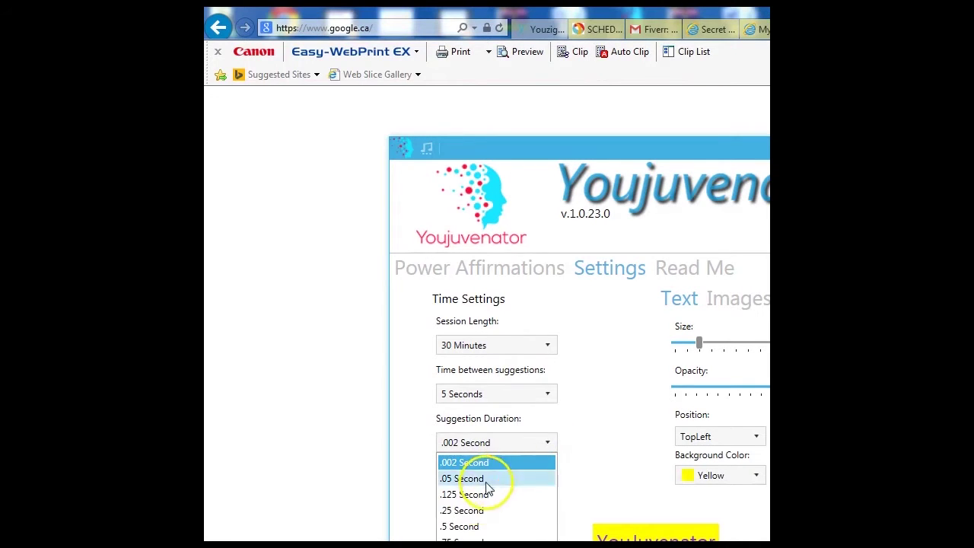
pyautogui.click(464, 544)
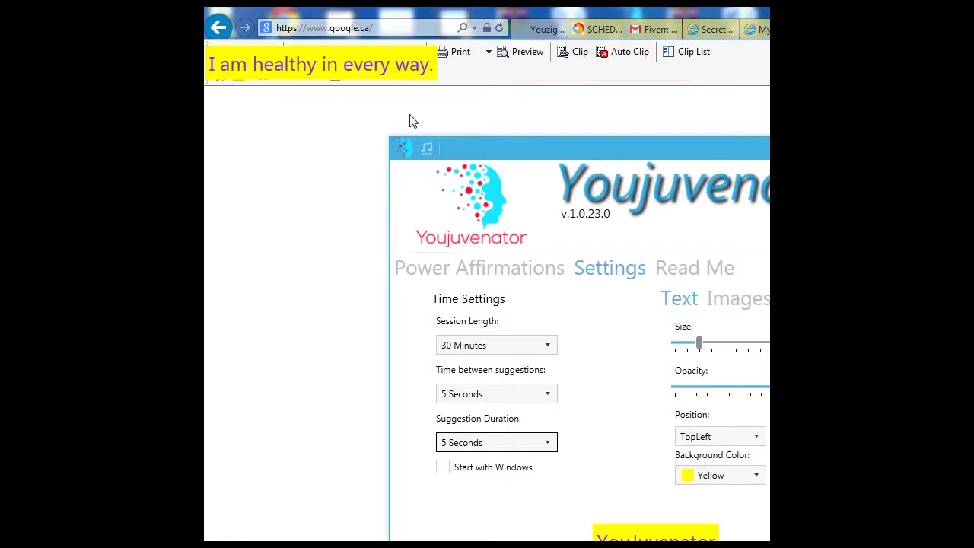
# Minimize the Youjuvenator window while the session keeps running, and restore it
pyautogui.click(302, 91)
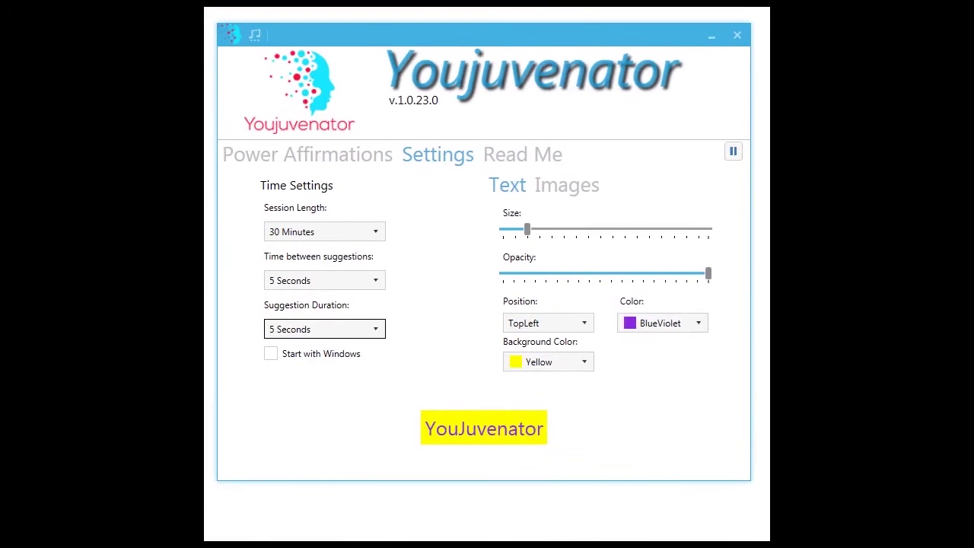
pyautogui.click(713, 34)
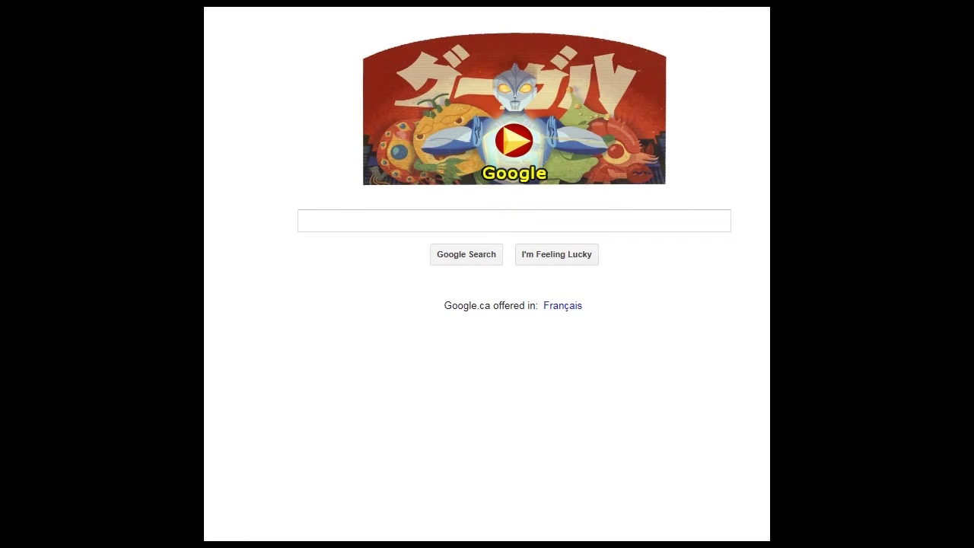
pyautogui.click(506, 510)
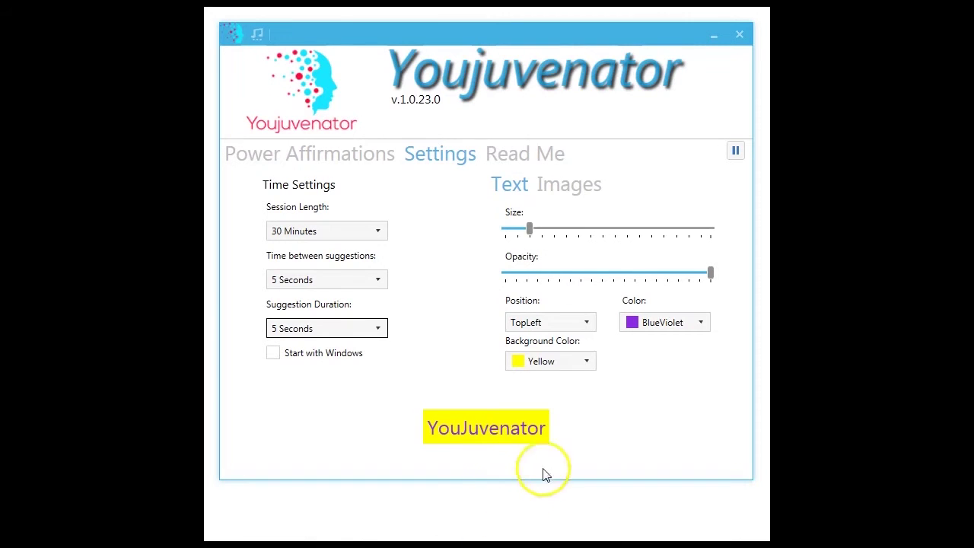